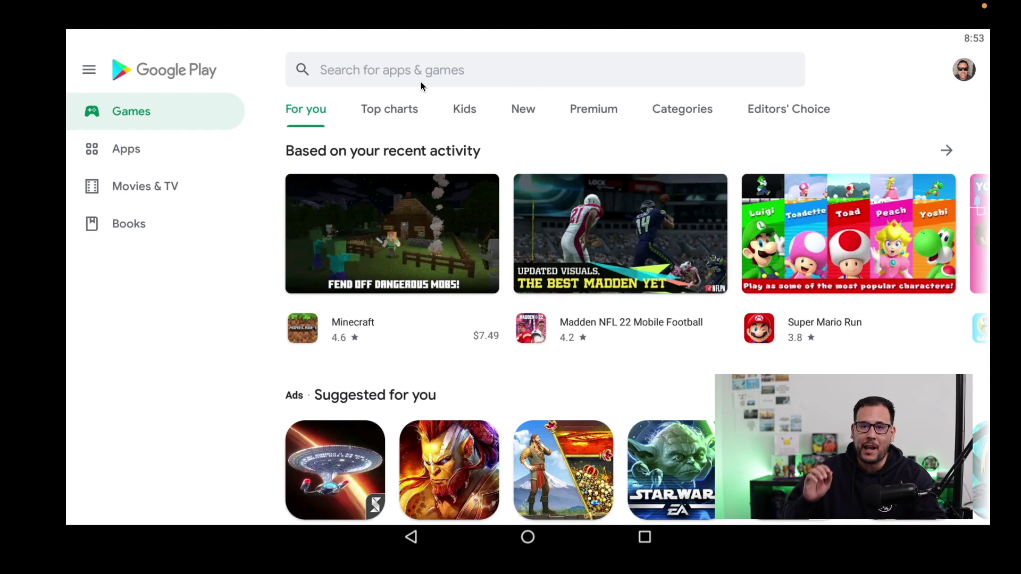
# Search the Play Store for 'facebook' and start installing the Facebook app
pyautogui.click(397, 78)
pyautogui.write('facebook')
pyautogui.press('Return')
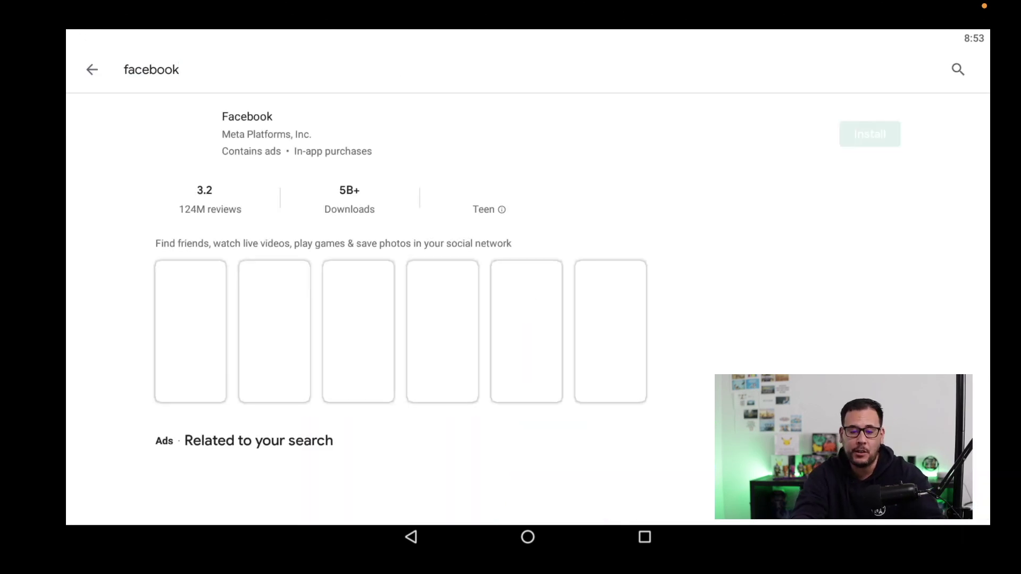
pyautogui.click(864, 139)
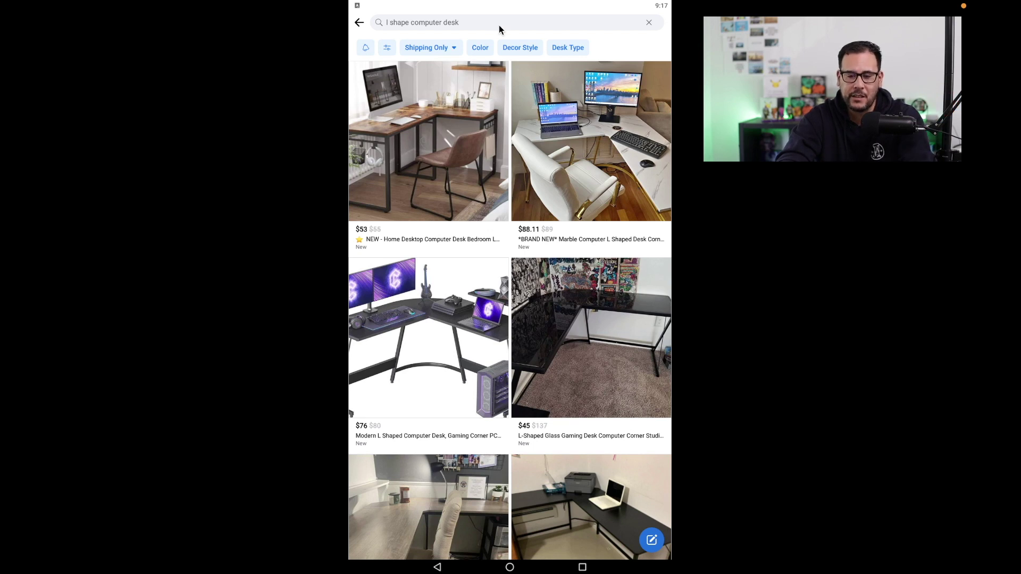
# Rerun the 'l shape computer desk' search and open the $53 home desktop computer desk listing
pyautogui.click(474, 22)
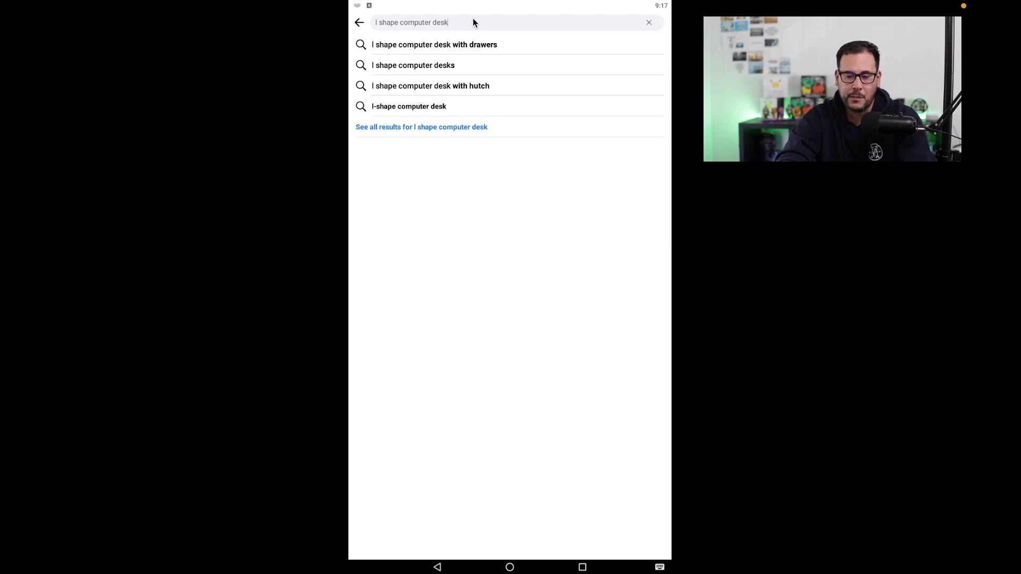
pyautogui.press('Return')
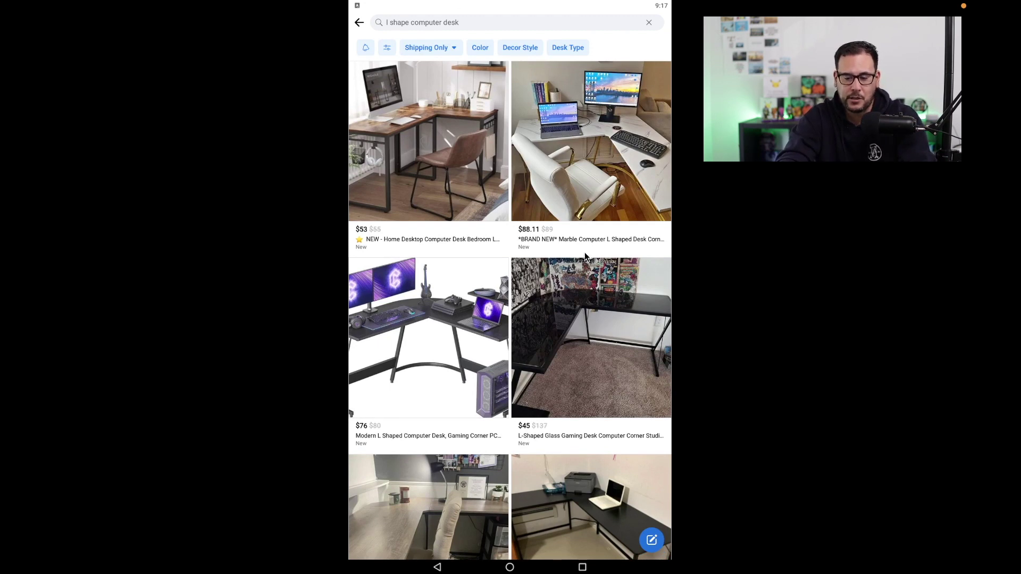
pyautogui.scroll(-5, 585, 257)
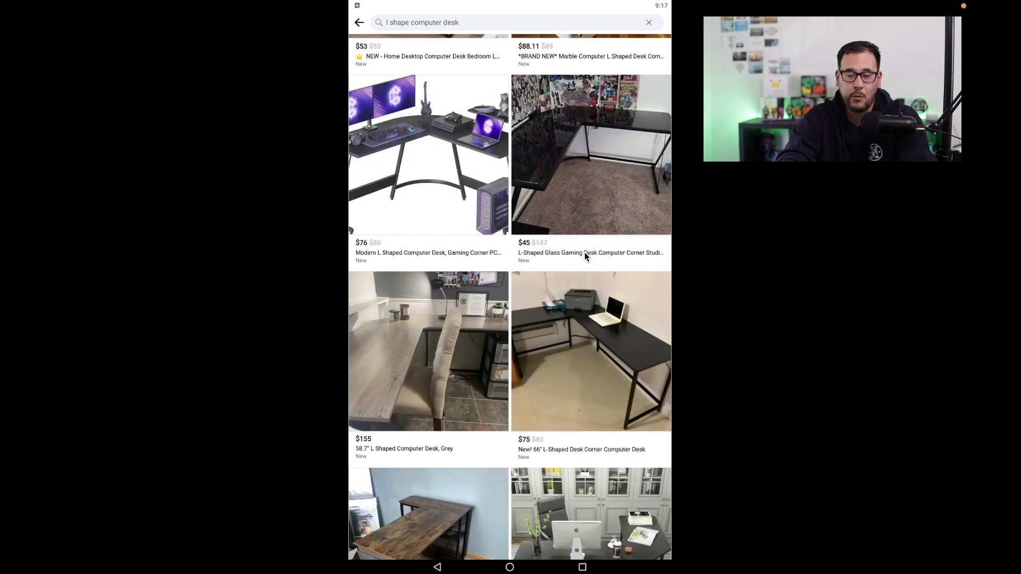
pyautogui.scroll(-2, 585, 257)
pyautogui.scroll(-2, 585, 257)
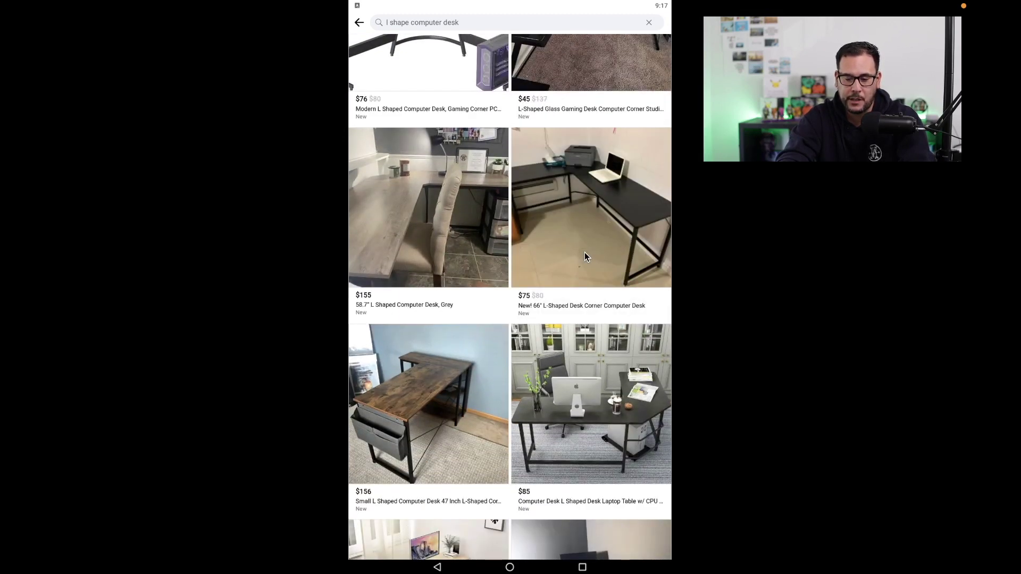
pyautogui.scroll(8, 585, 254)
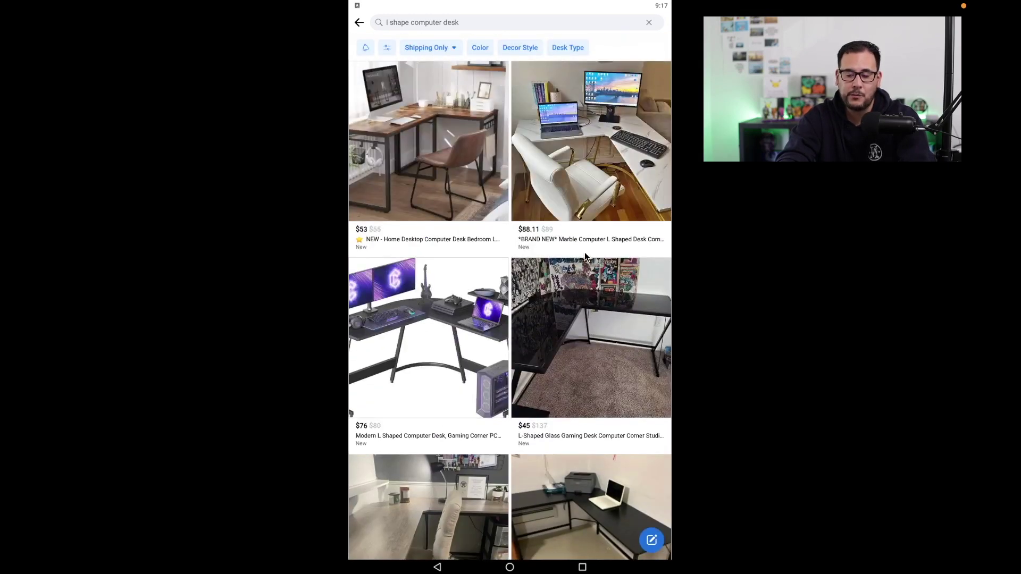
pyautogui.click(408, 149)
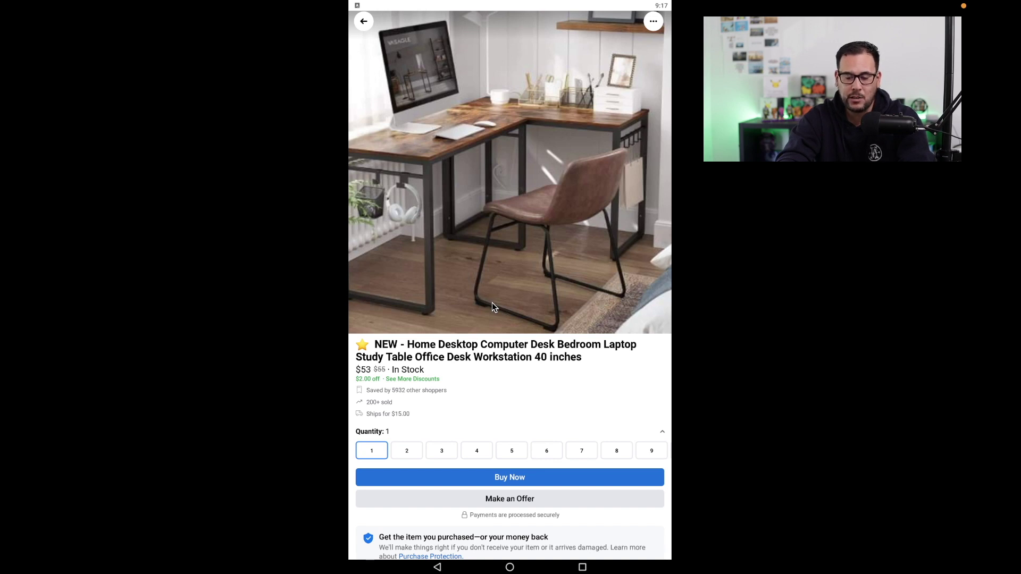
pyautogui.scroll(-2, 493, 302)
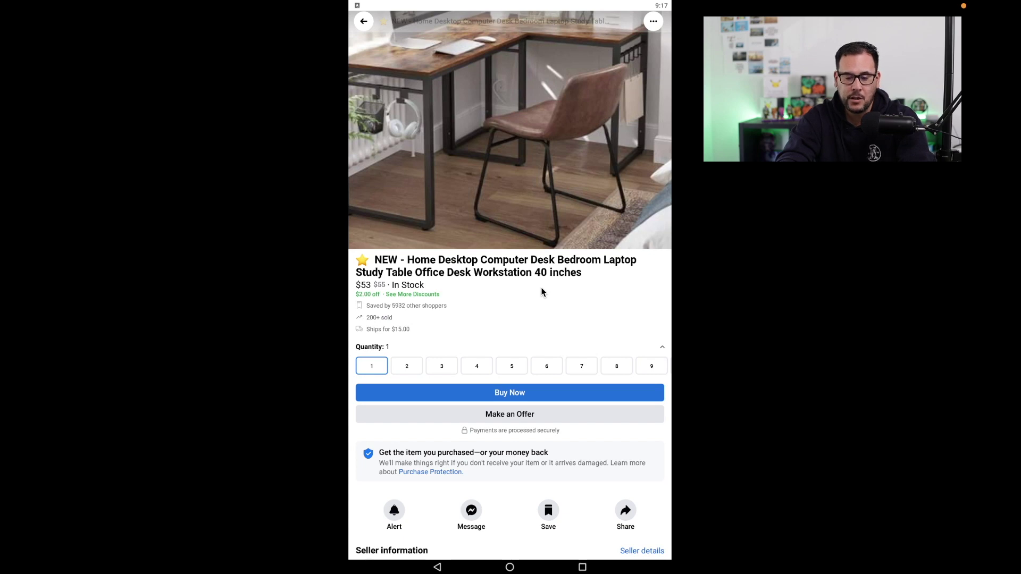
pyautogui.scroll(-1, 541, 288)
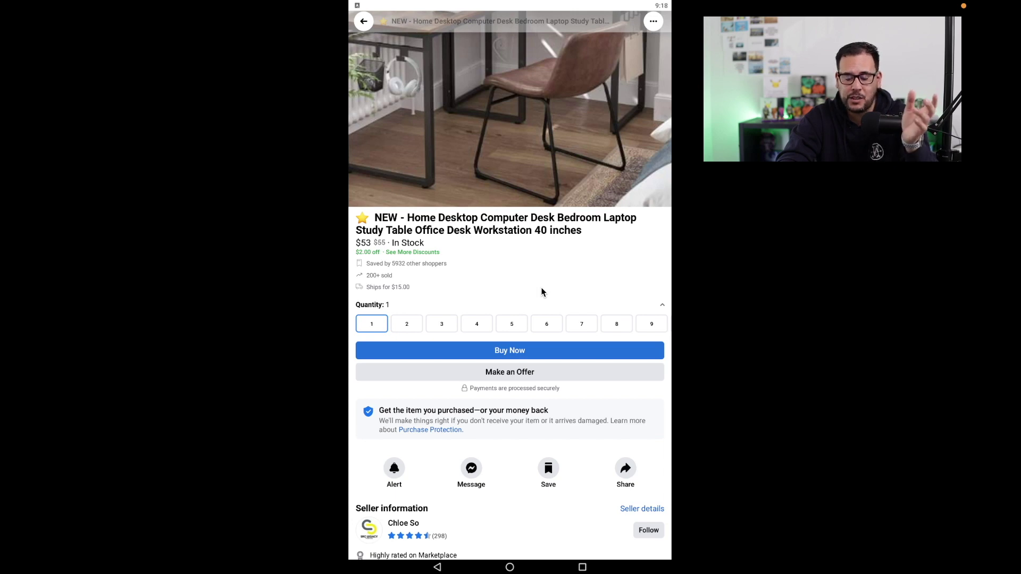
pyautogui.scroll(1, 541, 288)
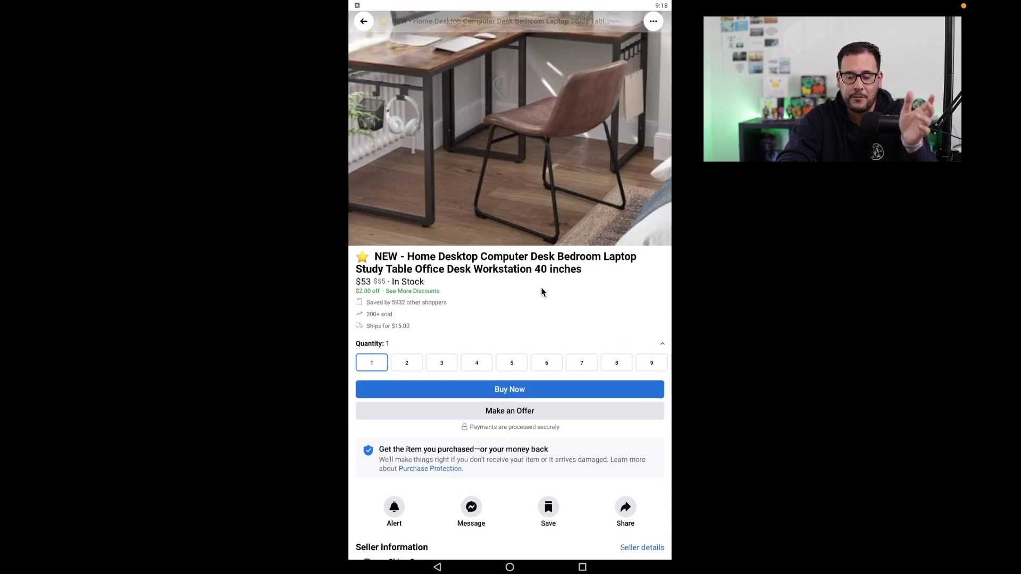
pyautogui.scroll(-3, 541, 288)
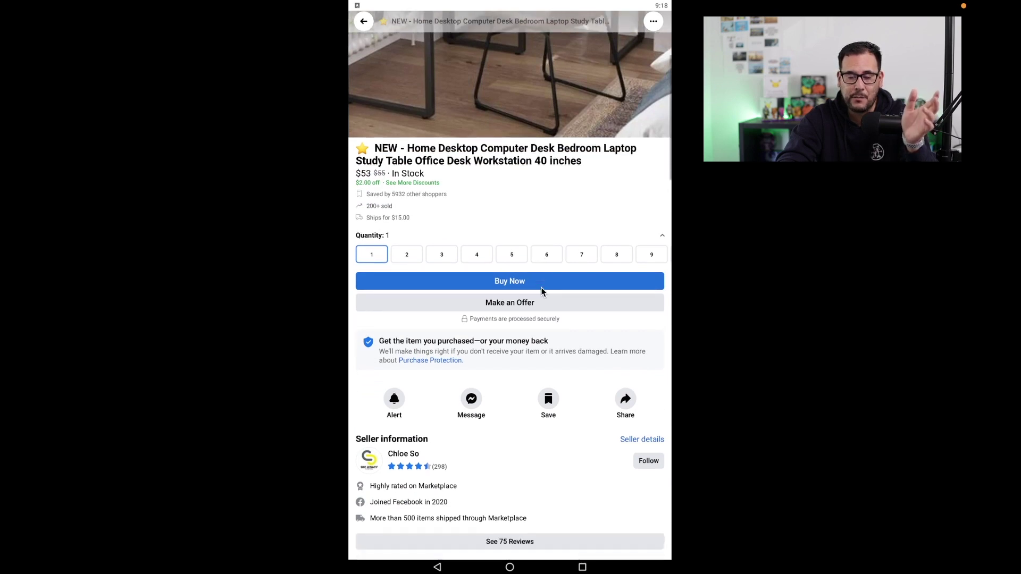
pyautogui.scroll(-1, 542, 291)
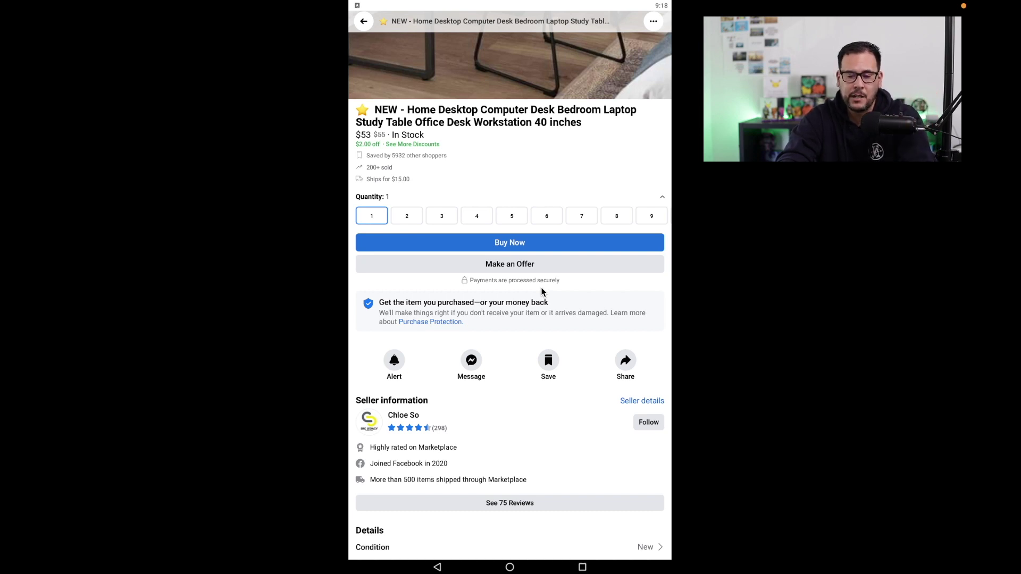
pyautogui.scroll(-1, 541, 287)
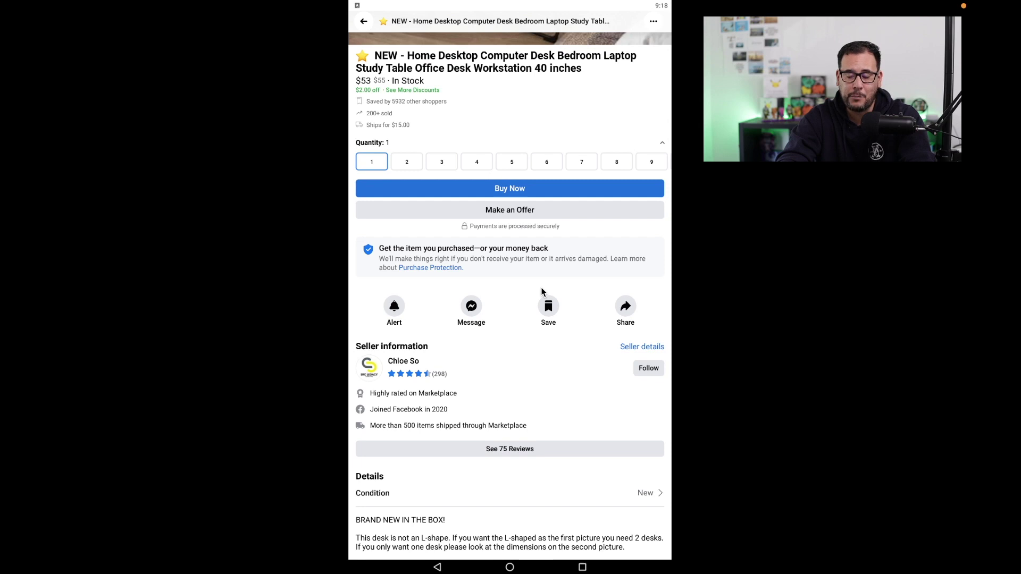
pyautogui.scroll(3, 541, 292)
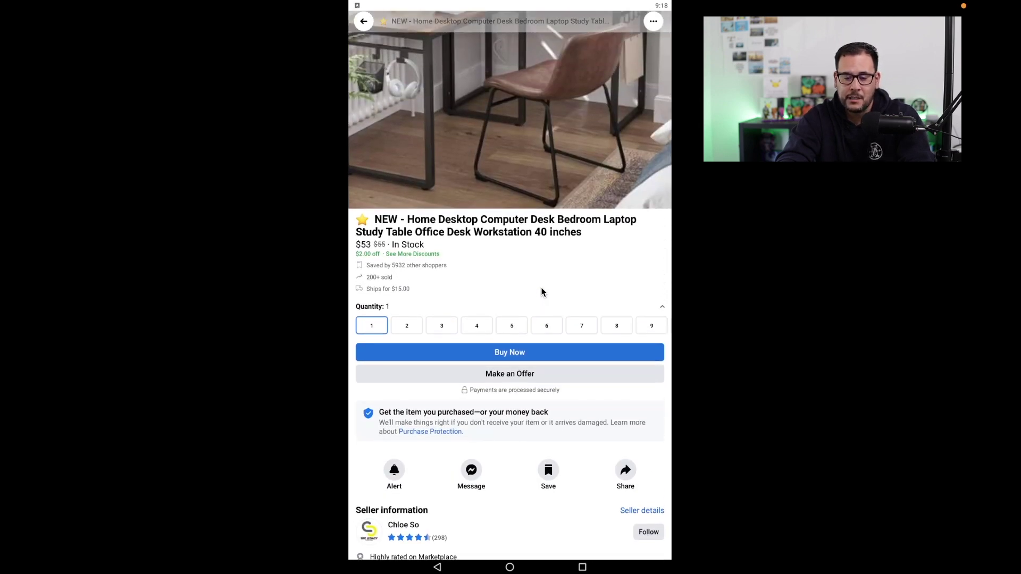
pyautogui.scroll(-1, 541, 292)
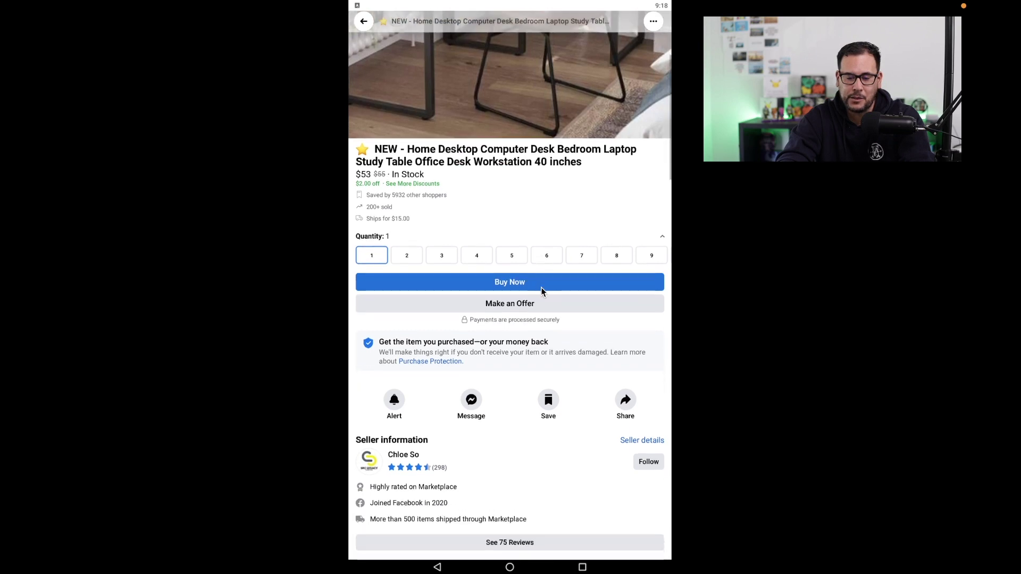
pyautogui.scroll(-1, 542, 290)
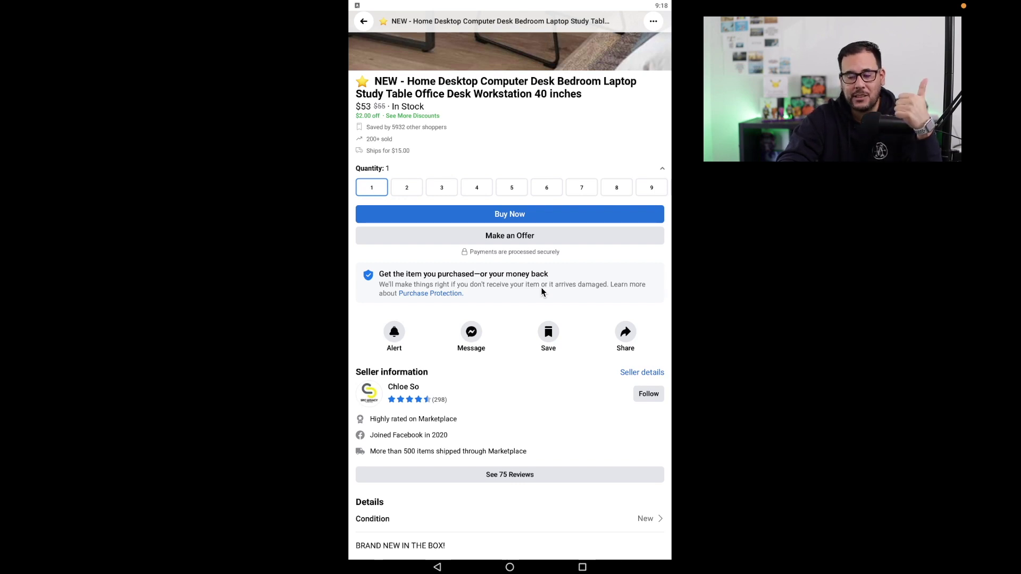
pyautogui.scroll(-1, 510, 361)
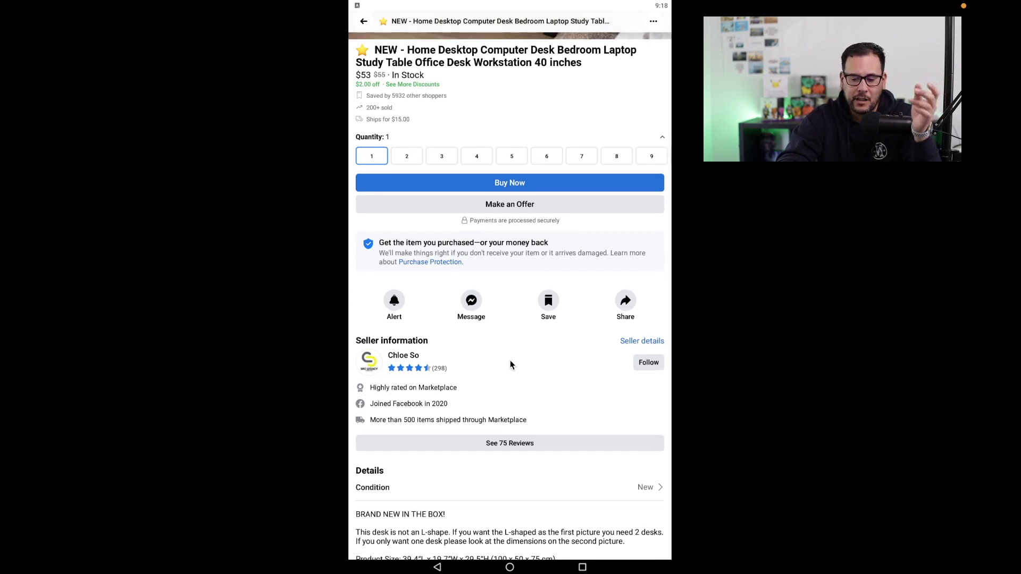
pyautogui.scroll(-1, 510, 361)
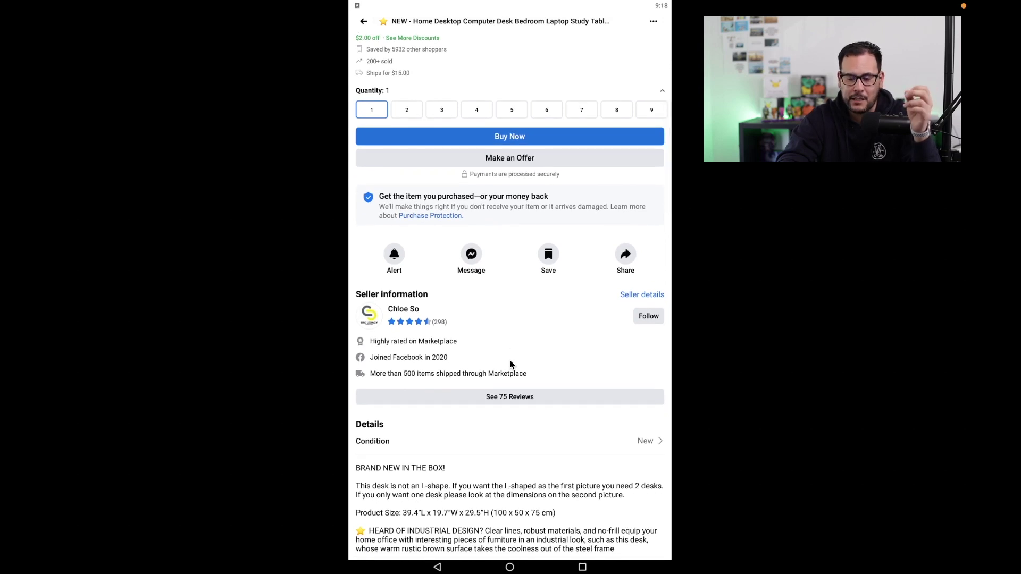
pyautogui.scroll(-6, 510, 365)
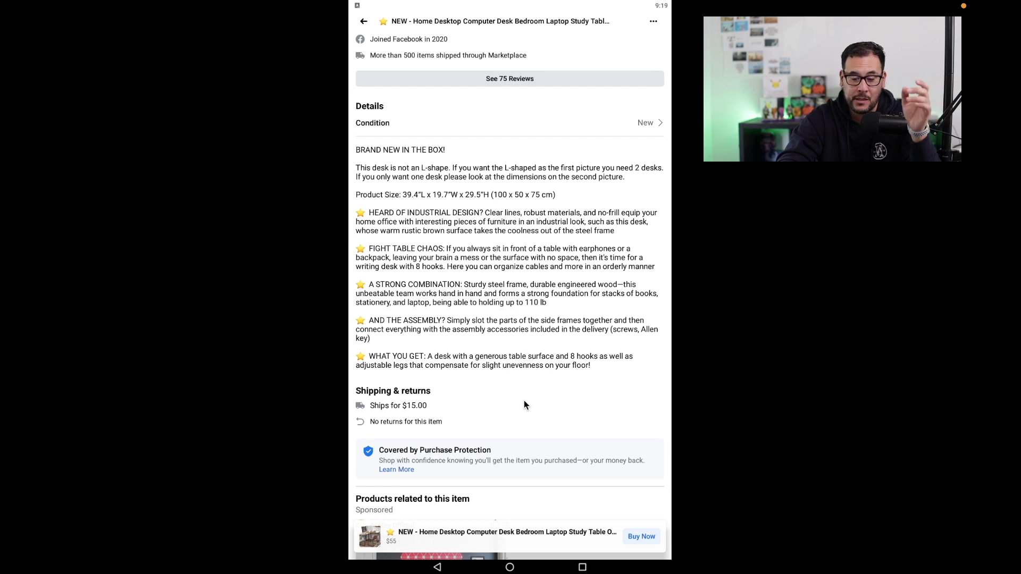
pyautogui.scroll(-6, 524, 401)
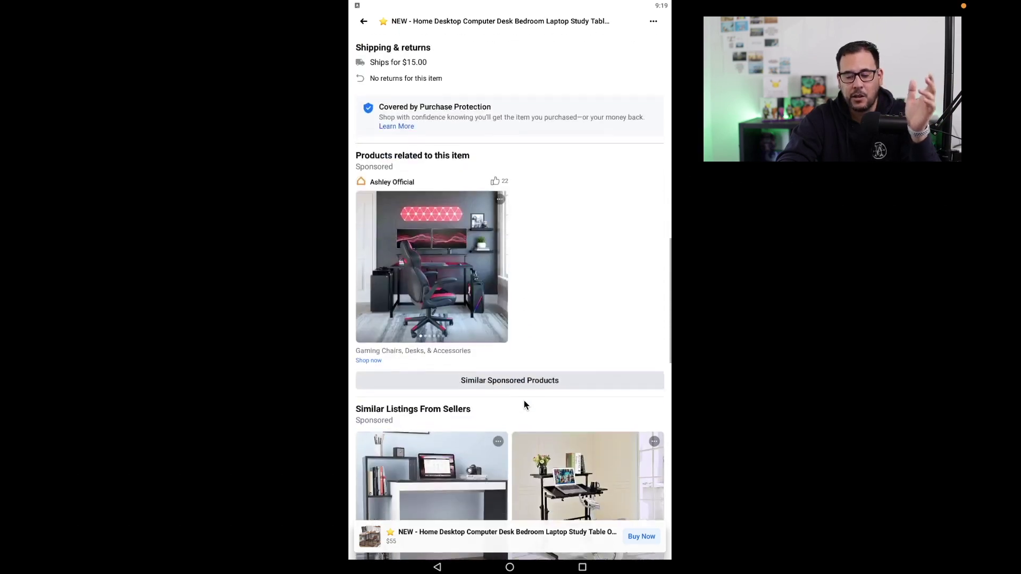
pyautogui.scroll(15, 525, 405)
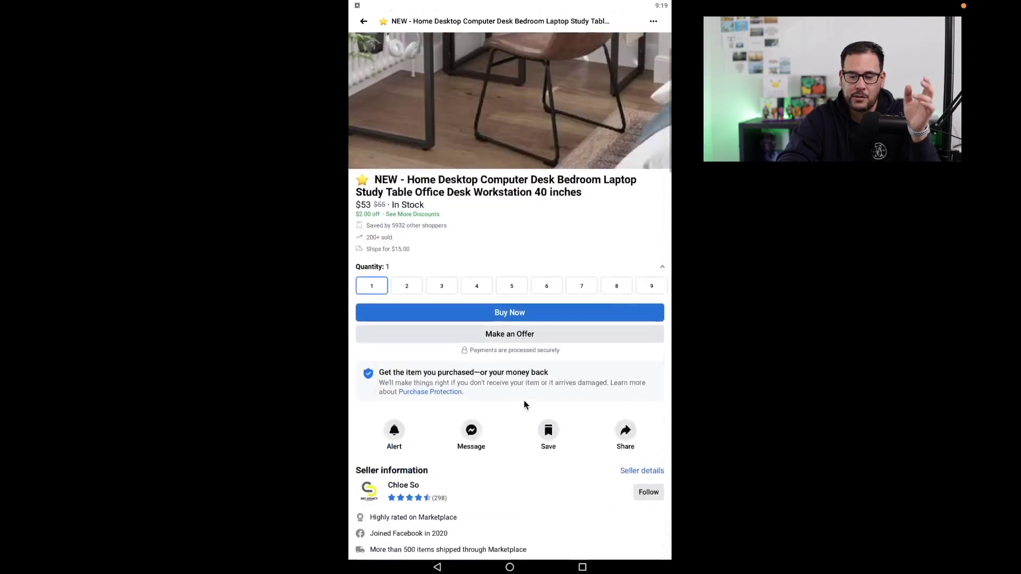
pyautogui.scroll(3, 524, 405)
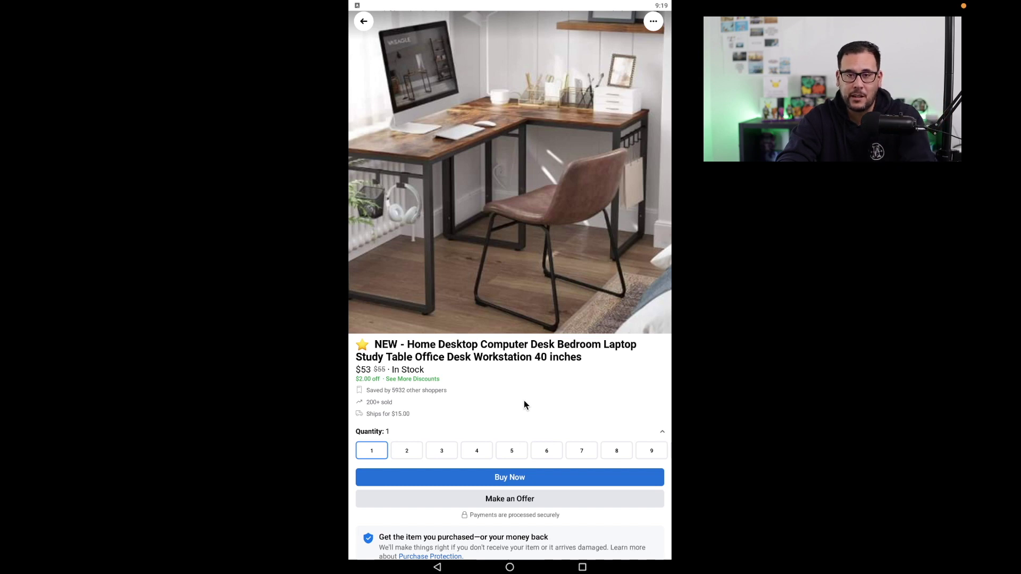
# Go back to the 'l shape computer desk' results and browse down the listing grid
pyautogui.click(364, 21)
pyautogui.scroll(-2, 480, 360)
pyautogui.scroll(-3, 480, 360)
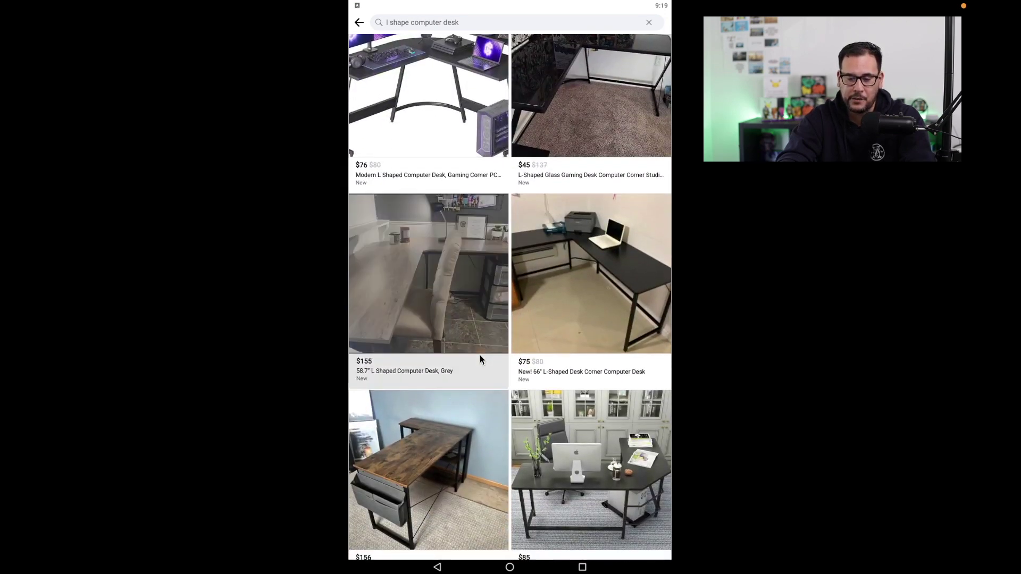
pyautogui.scroll(-3, 480, 360)
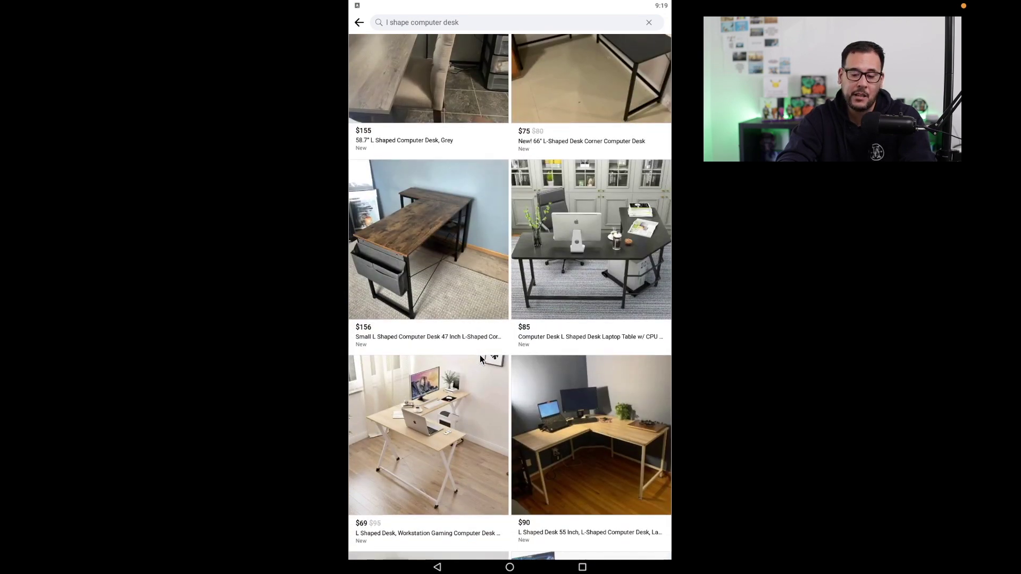
pyautogui.scroll(6, 480, 357)
pyautogui.scroll(-3, 462, 421)
pyautogui.scroll(-6, 461, 421)
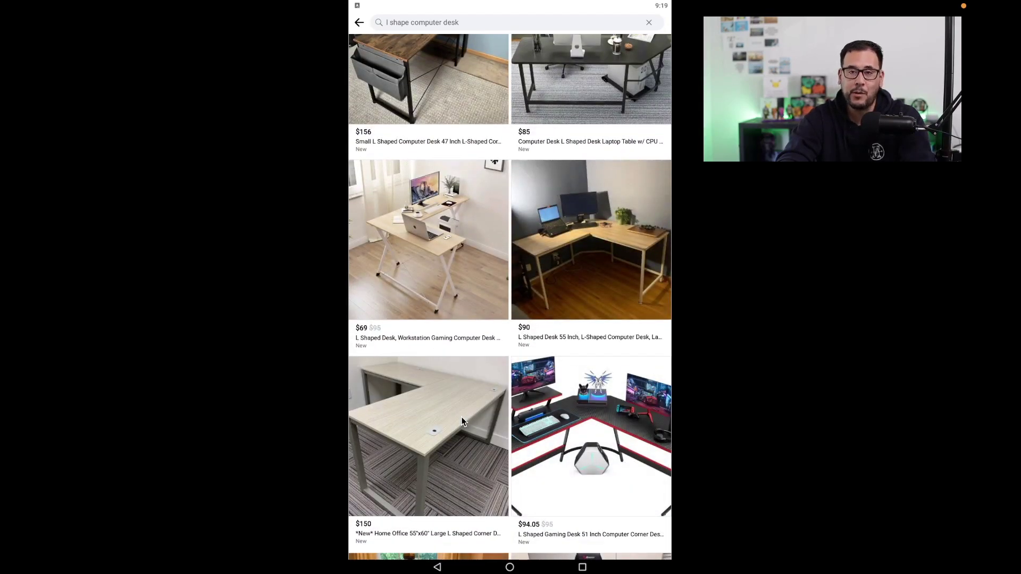
pyautogui.scroll(-2, 461, 421)
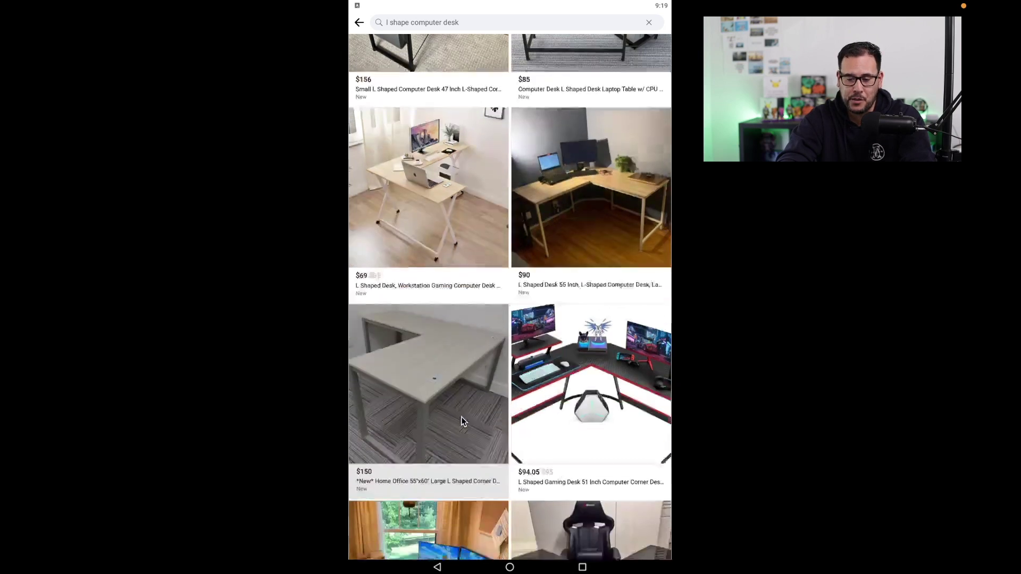
# Open the $150 Large L Shaped Corner Desk listing and review its details and $60.00 shipping
pyautogui.click(451, 313)
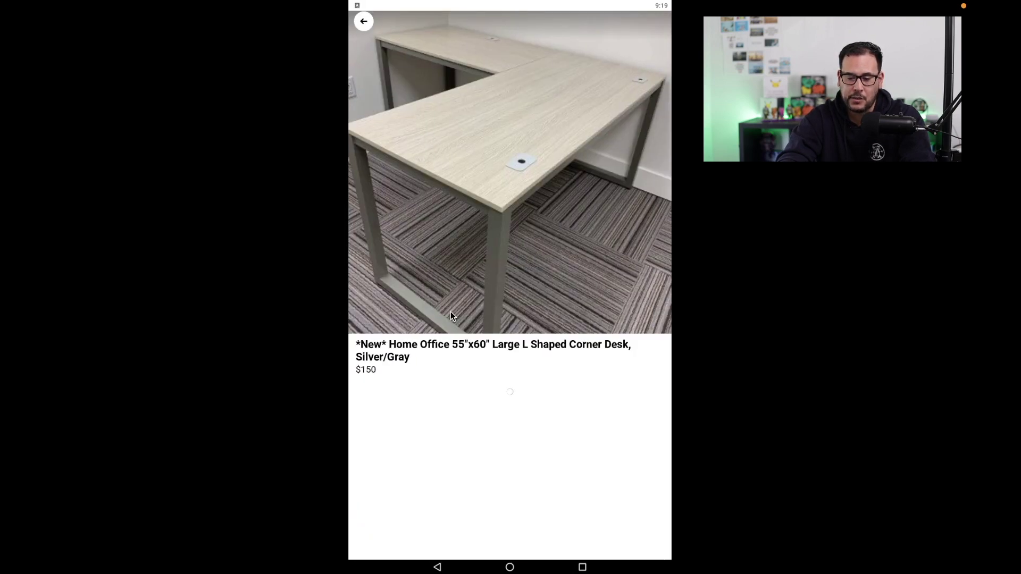
pyautogui.scroll(-1, 451, 314)
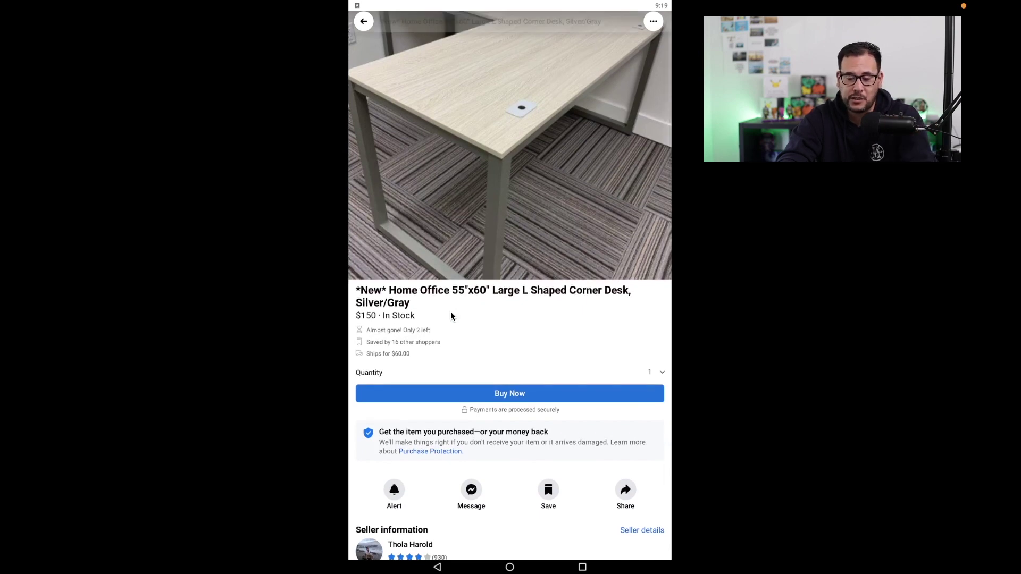
pyautogui.scroll(-5, 451, 312)
pyautogui.scroll(6, 422, 245)
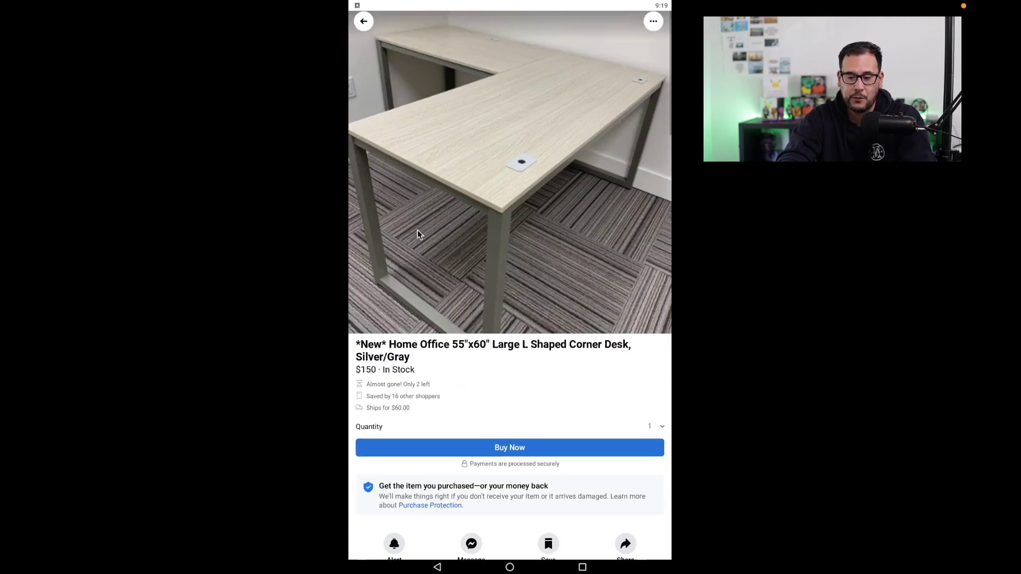